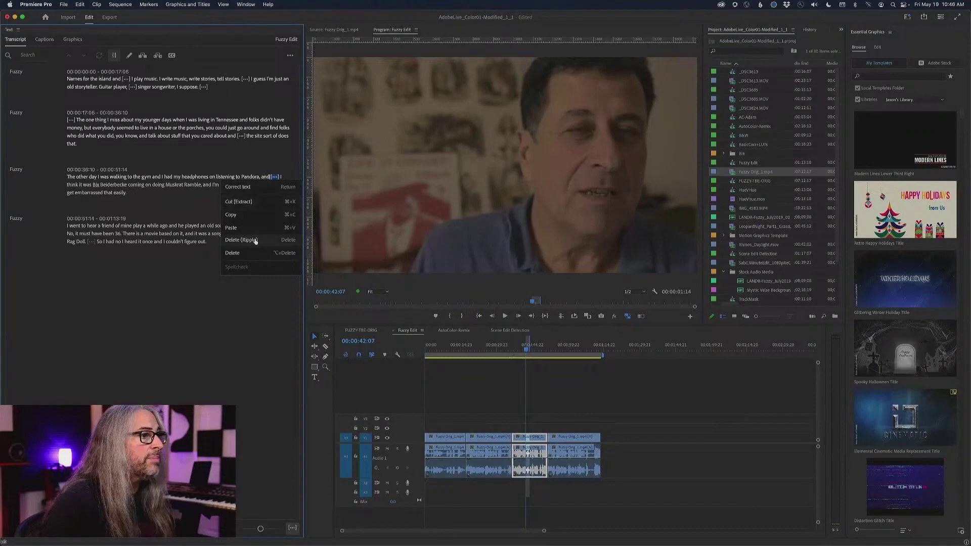
Ripple-delete the selected pause after 'Pandora, and' from the Fuzzy Edit transcript.
{"action": "left_click", "coordinate": [255, 241]}
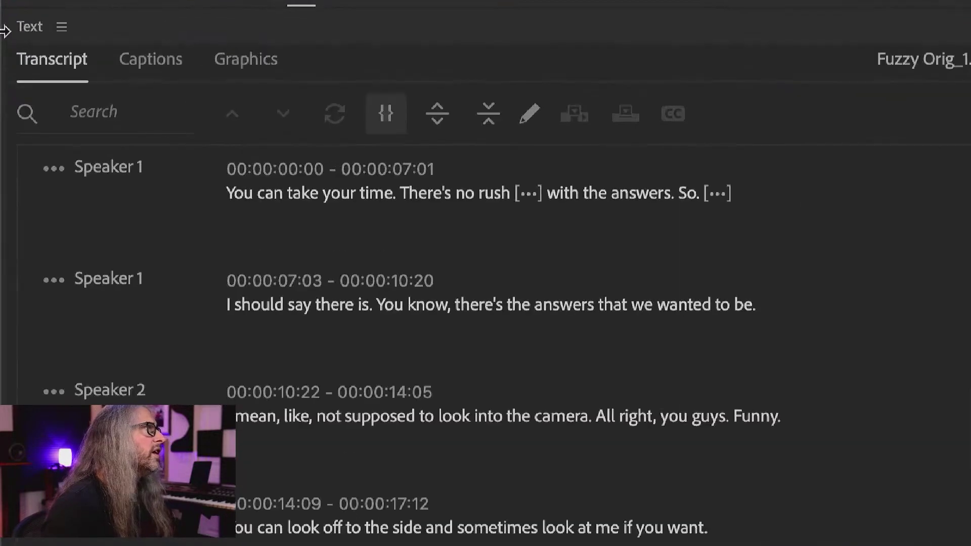
Show the Text panel transcript and jump playback to its third line.
{"action": "left_click", "coordinate": [241, 4]}
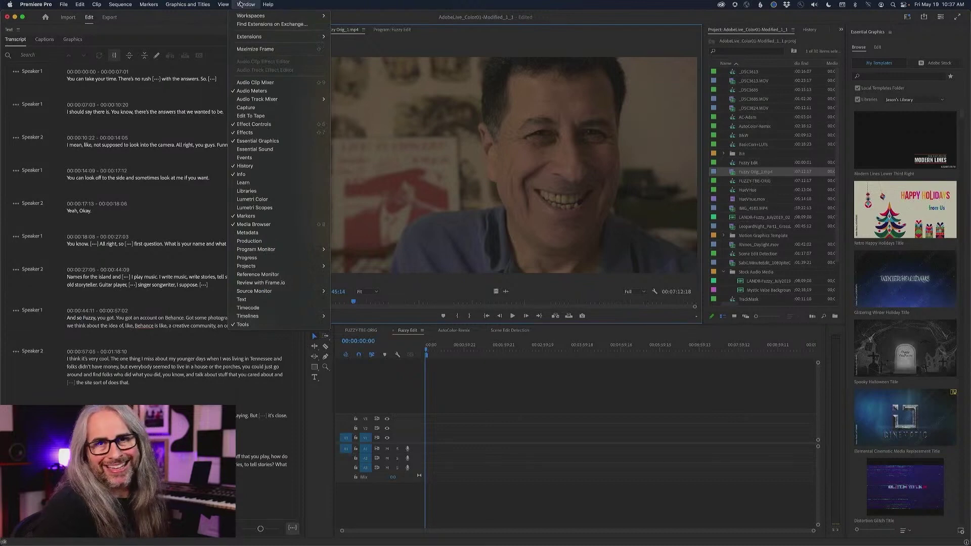
{"action": "left_click", "coordinate": [271, 301]}
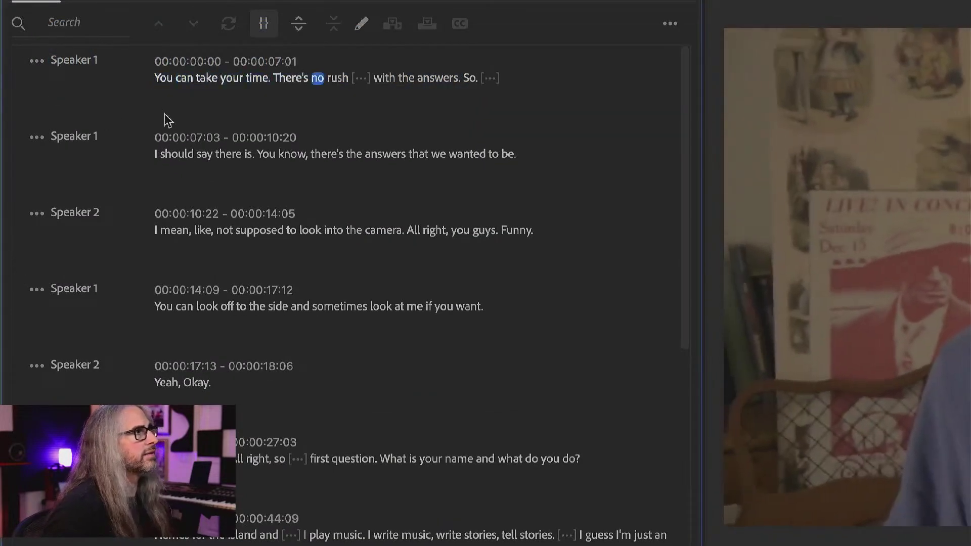
{"action": "left_click", "coordinate": [171, 237]}
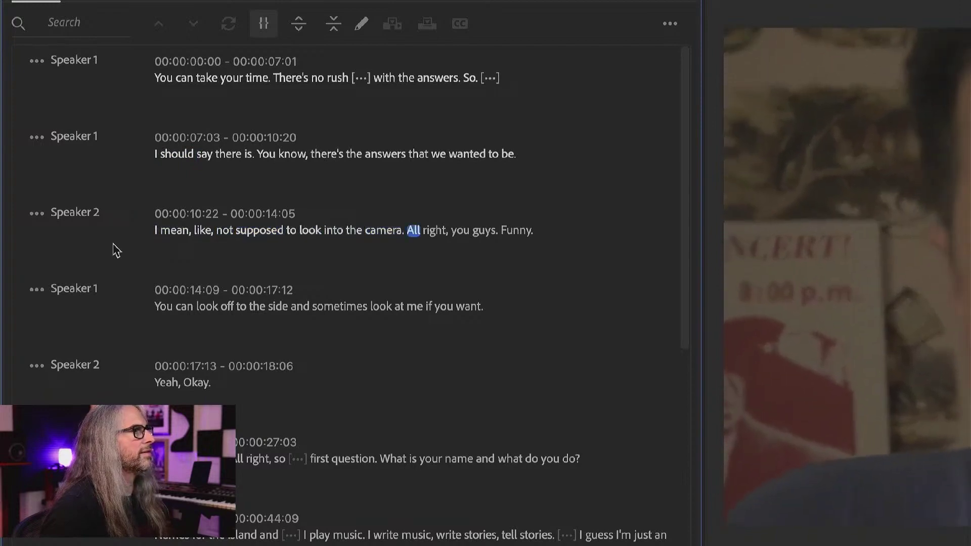
Rename the speakers to Interviewer and the interviewee's name, then play from 'What'.
{"action": "left_click", "coordinate": [74, 60]}
{"action": "left_click", "coordinate": [68, 159]}
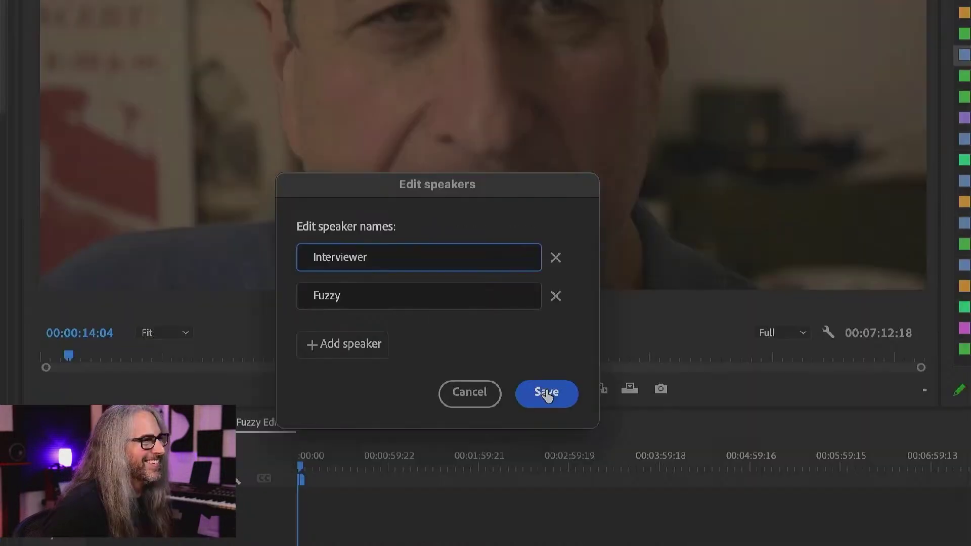
{"action": "left_click", "coordinate": [547, 394]}
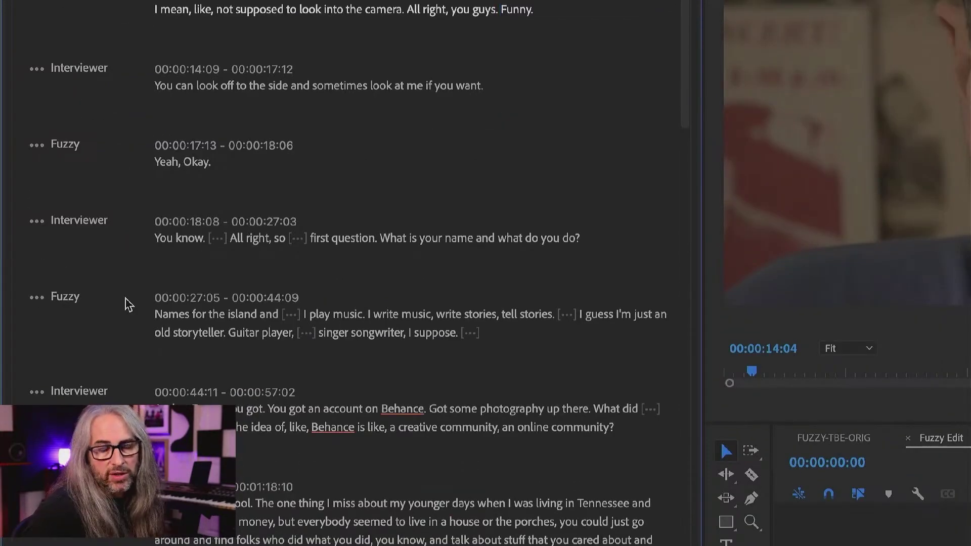
{"action": "left_click", "coordinate": [380, 241]}
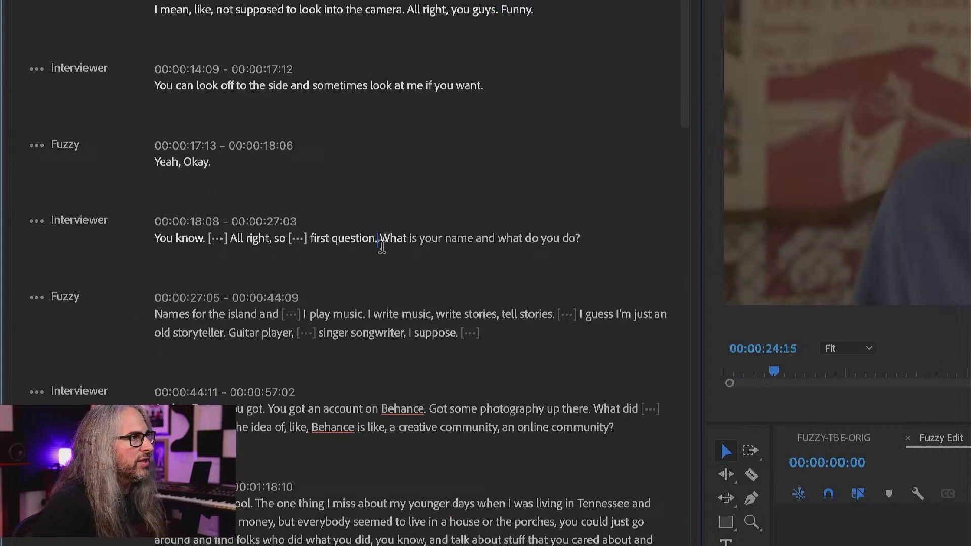
{"action": "key", "text": "space"}
{"action": "key", "text": "space"}
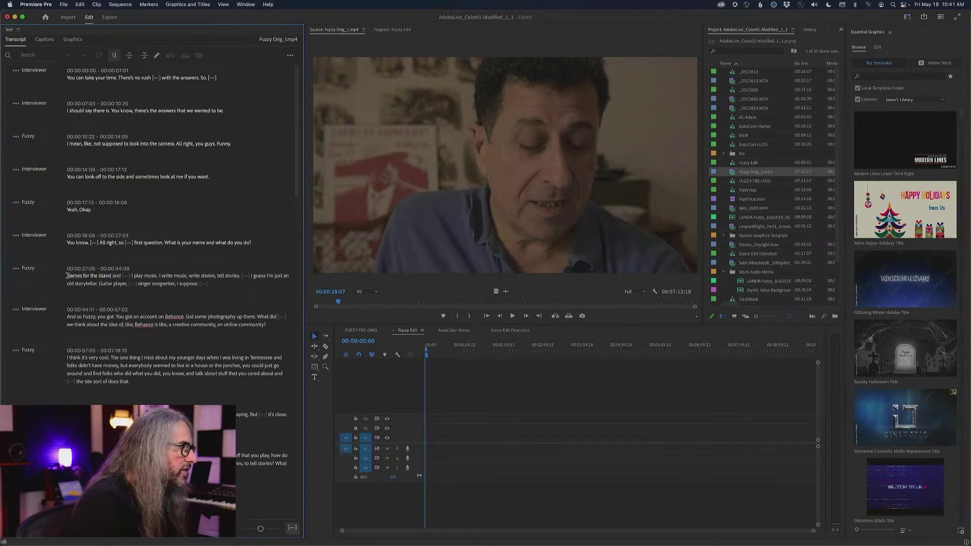
Insert the 'Names for the island' and 'I think it's very cool' answers into Fuzzy Edit.
{"action": "left_click_drag", "start_coordinate": [137, 280], "coordinate": [184, 281]}
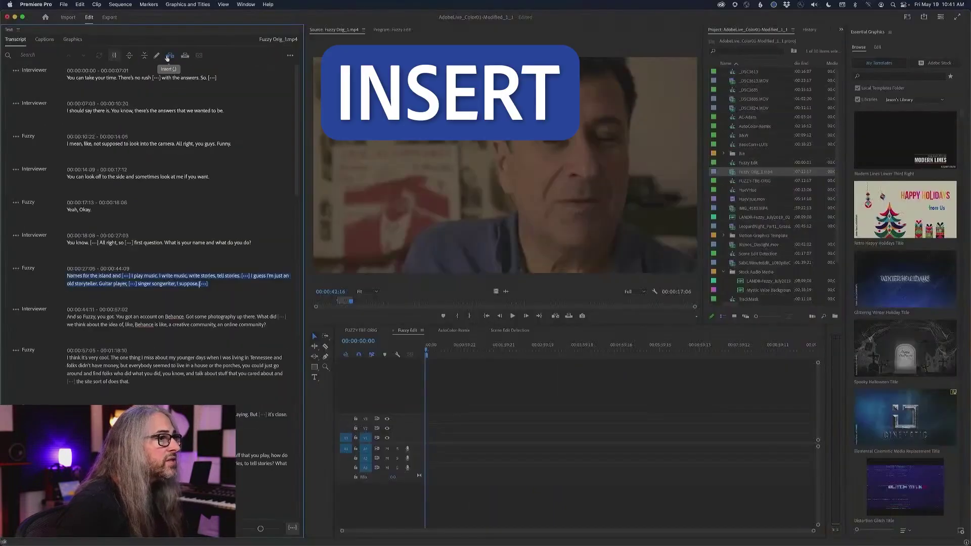
{"action": "left_click", "coordinate": [167, 57]}
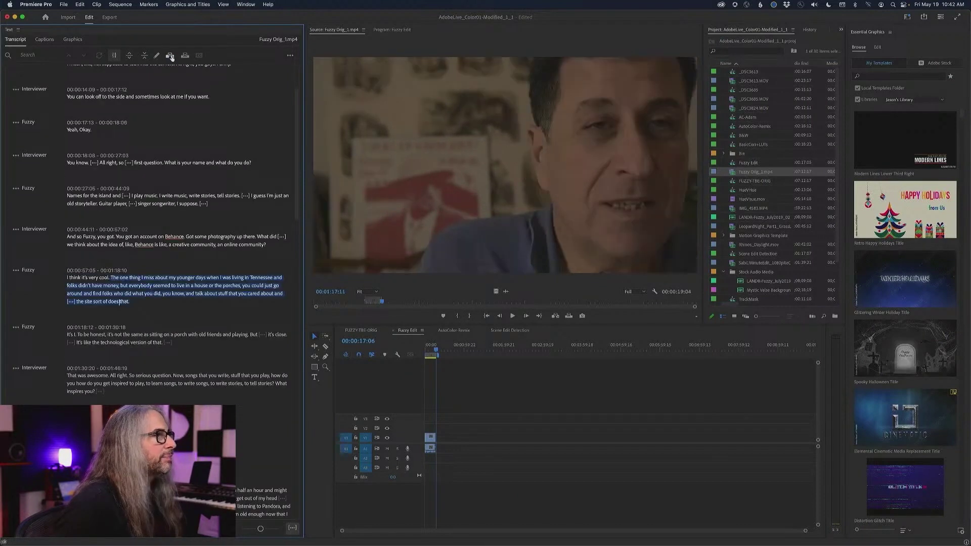
{"action": "left_click", "coordinate": [171, 58]}
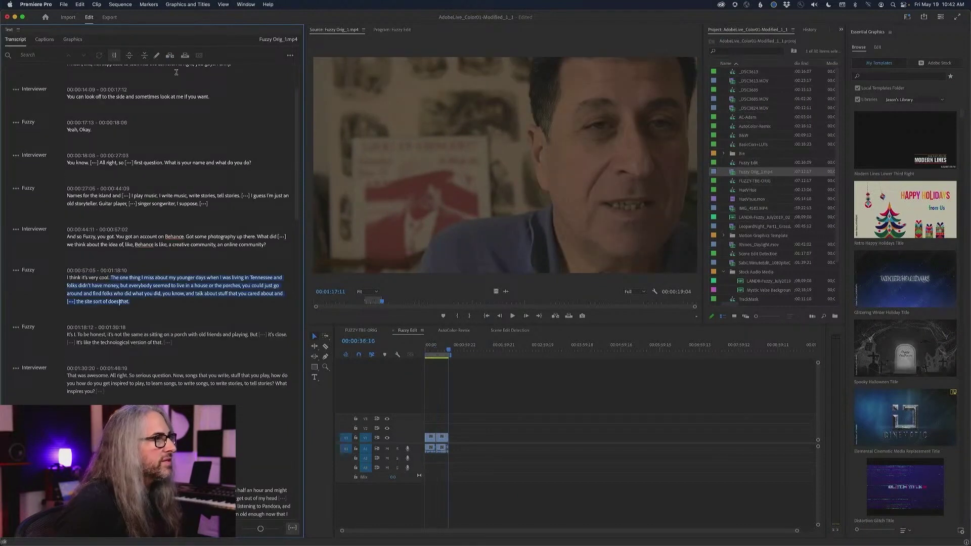
{"action": "left_click", "coordinate": [108, 301]}
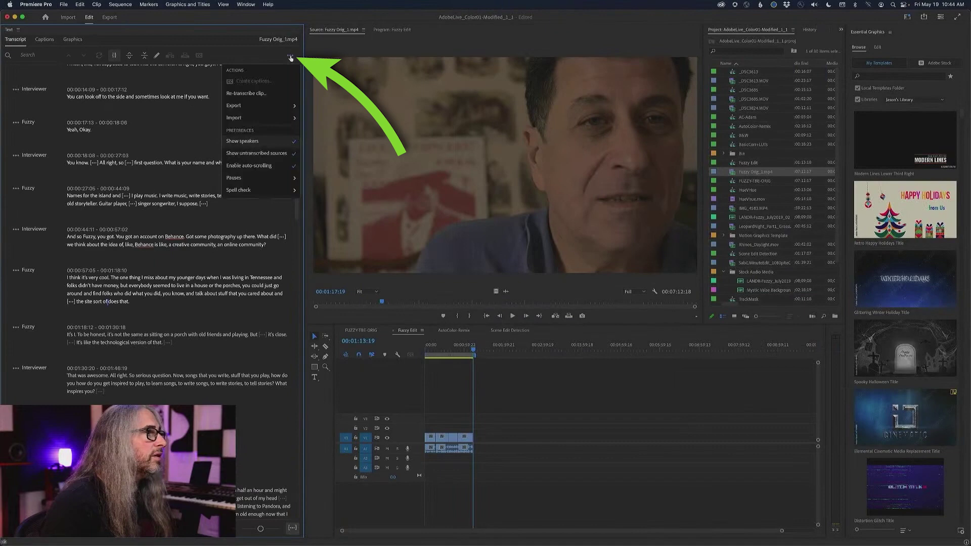
Set the transcript's minimum pause length to 1.83 seconds.
{"action": "mouse_move", "coordinate": [234, 178]}
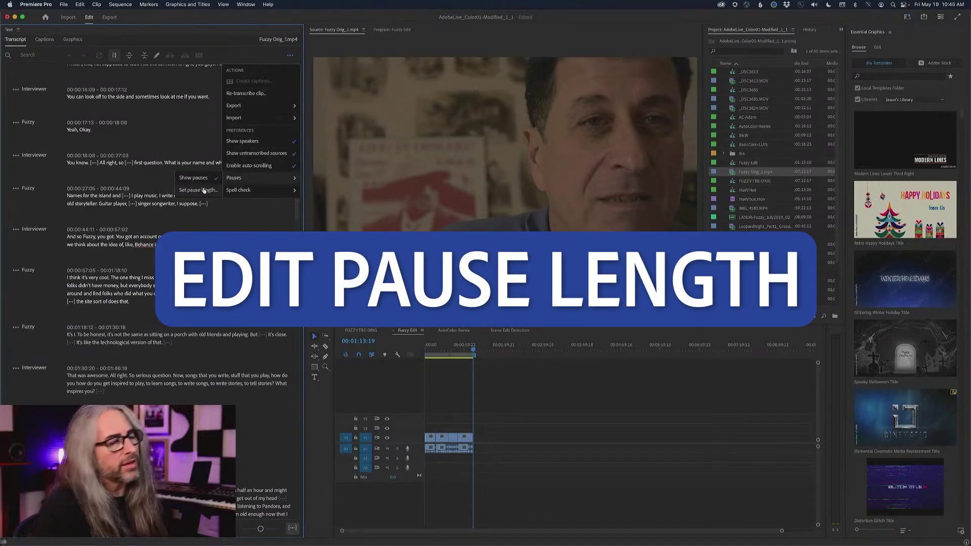
{"action": "left_click", "coordinate": [197, 190]}
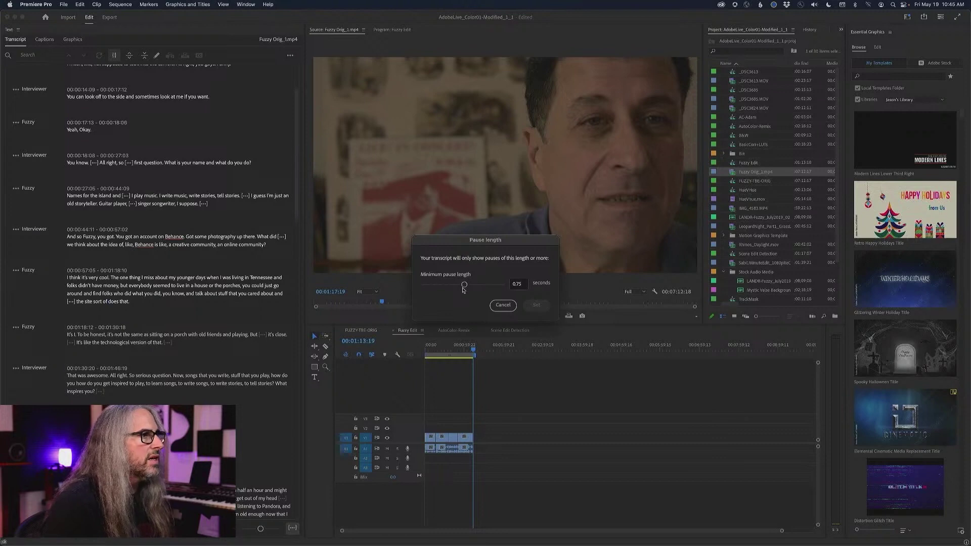
{"action": "mouse_move", "coordinate": [465, 285]}
{"action": "left_mouse_down"}
{"action": "mouse_move", "coordinate": [490, 285]}
{"action": "mouse_move", "coordinate": [448, 285]}
{"action": "left_mouse_up"}
{"action": "left_click", "coordinate": [417, 351]}
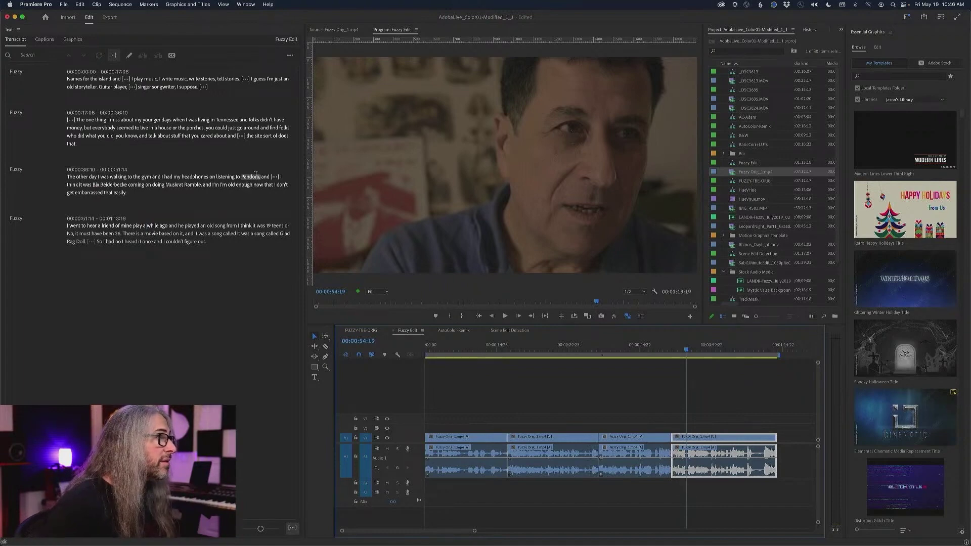
Ripple-delete the 1.5-second pause after 'Pandora, and' and play back across the cut.
{"action": "left_click", "coordinate": [274, 176]}
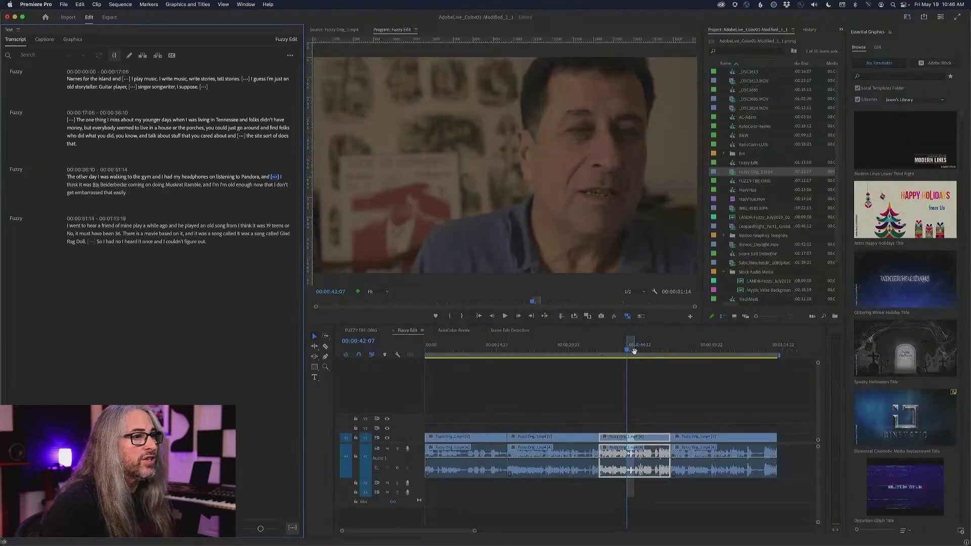
{"action": "key", "text": "minus"}
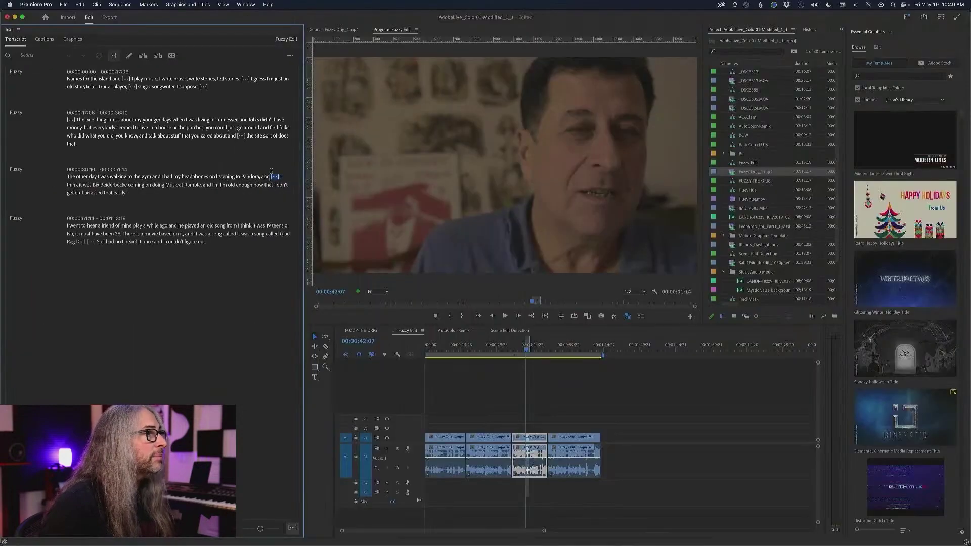
{"action": "right_click", "coordinate": [274, 177]}
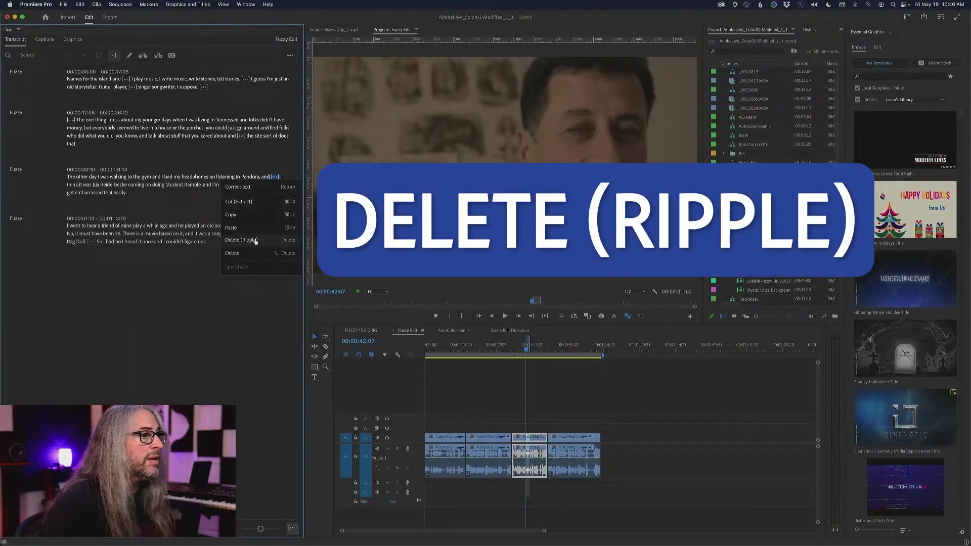
{"action": "left_click", "coordinate": [255, 241]}
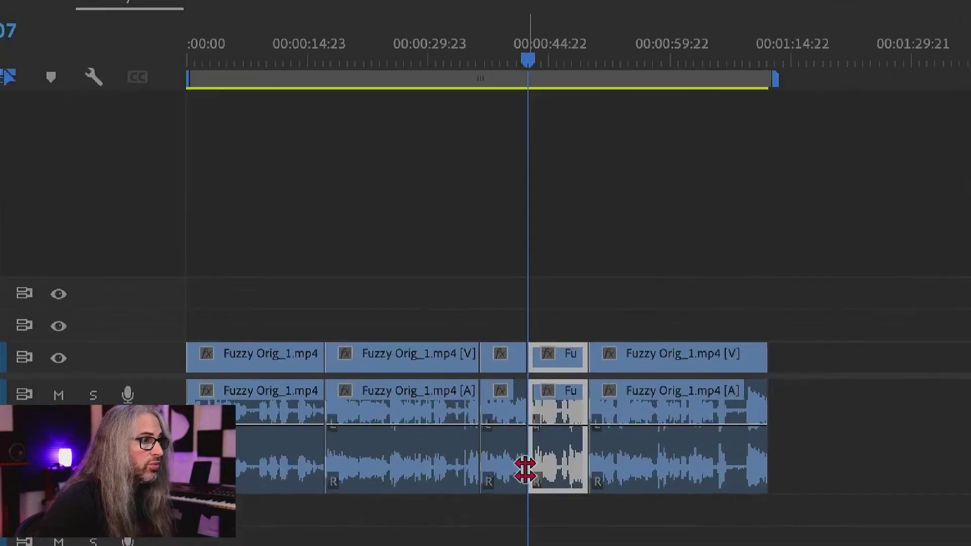
{"action": "left_click", "coordinate": [522, 190]}
{"action": "key", "text": "space"}
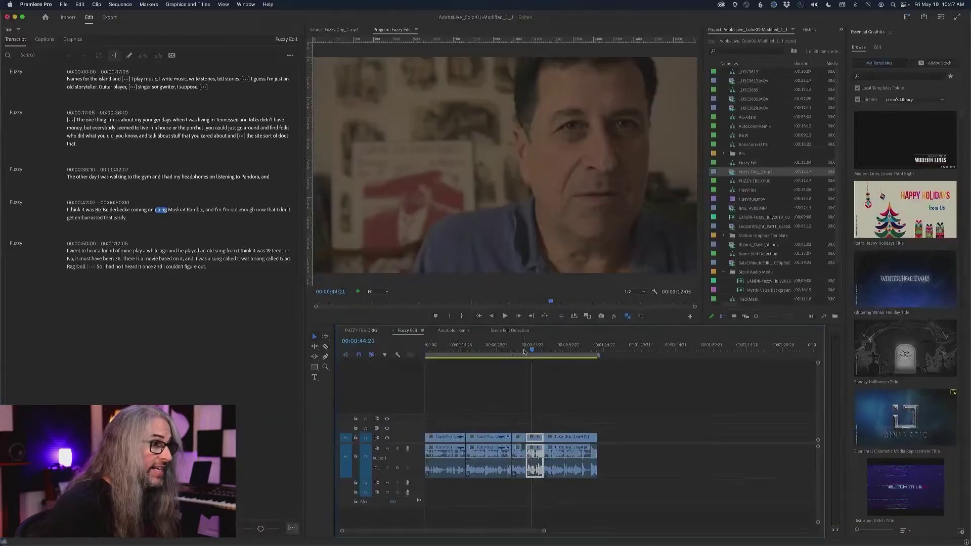
Move the last paragraph to just before 'The one thing' and return to the sequence start.
{"action": "triple_click", "coordinate": [142, 265]}
{"action": "right_click", "coordinate": [143, 264]}
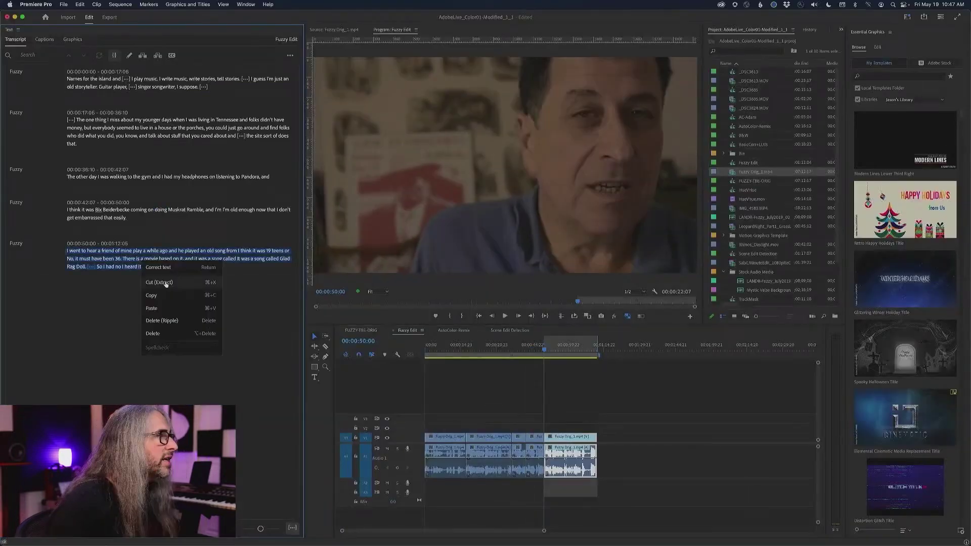
{"action": "left_click", "coordinate": [166, 284]}
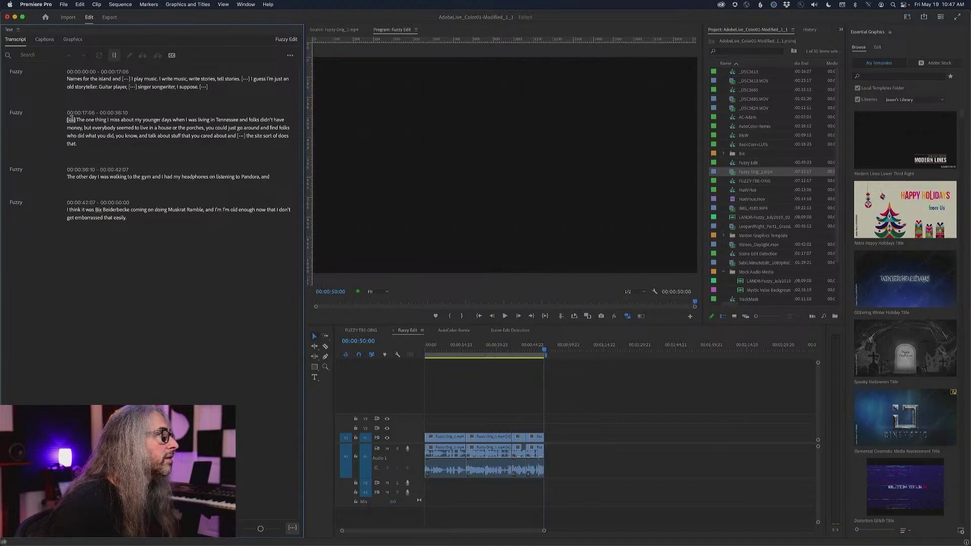
{"action": "left_click", "coordinate": [68, 120]}
{"action": "type", "text": "I went to hear a friend of mine play a while ago and he played an old song from I think it was 19 teens or No, it must have been 36. There is a movie based on it, and it was a song called It was a song called Glad Rag Doll. [···] So I had no I heard it once and I couldn't figure out."}
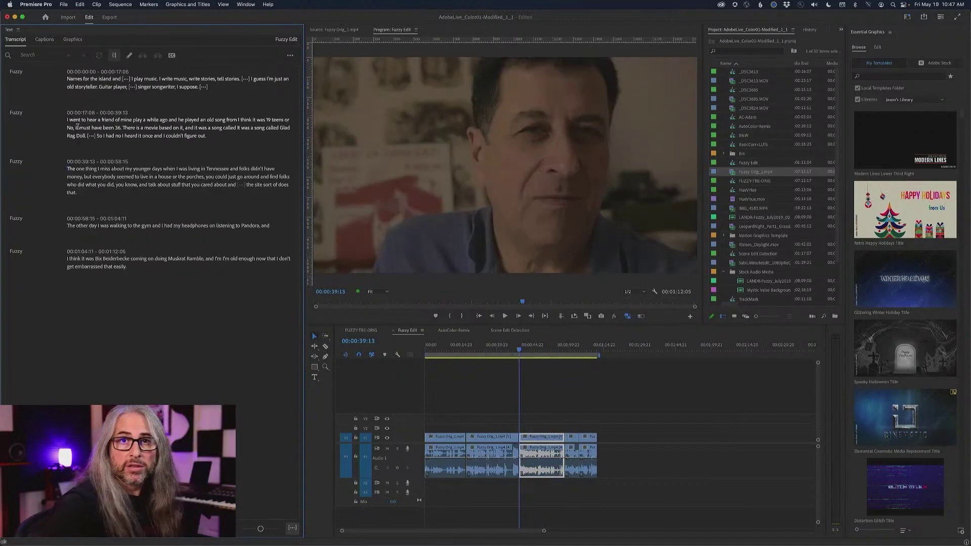
{"action": "left_click", "coordinate": [67, 80]}
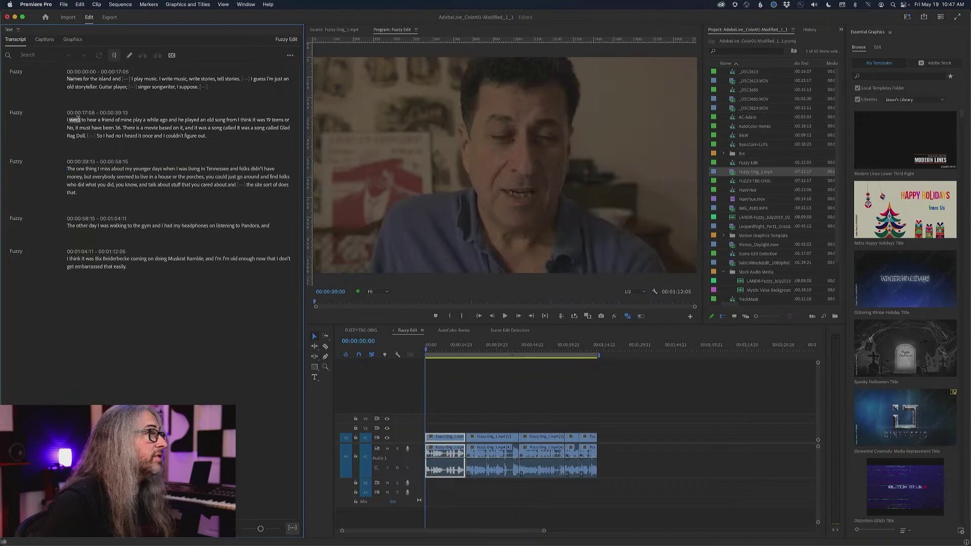
Drop the 'I went to hear a friend' passage and generate single-line subtitle captions.
{"action": "key", "text": "super+z"}
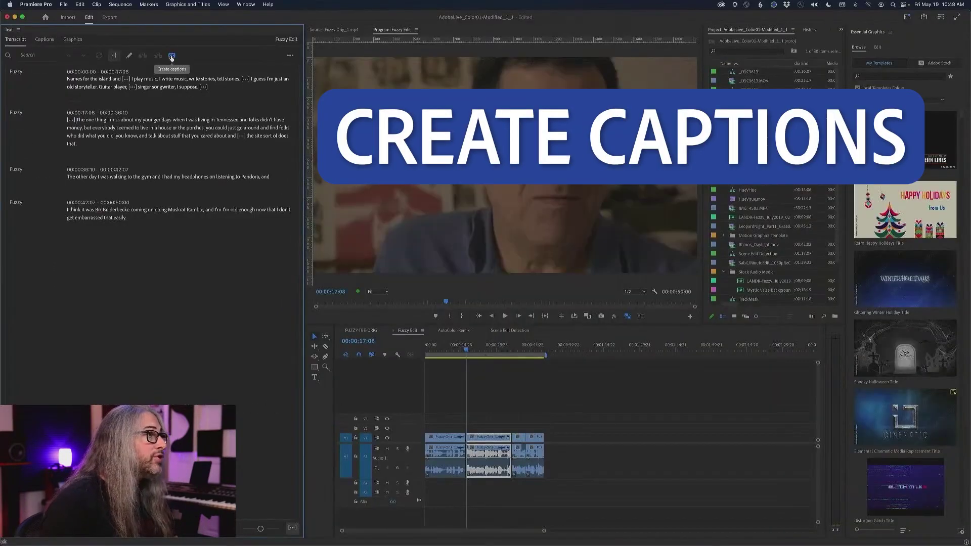
{"action": "left_click", "coordinate": [172, 57]}
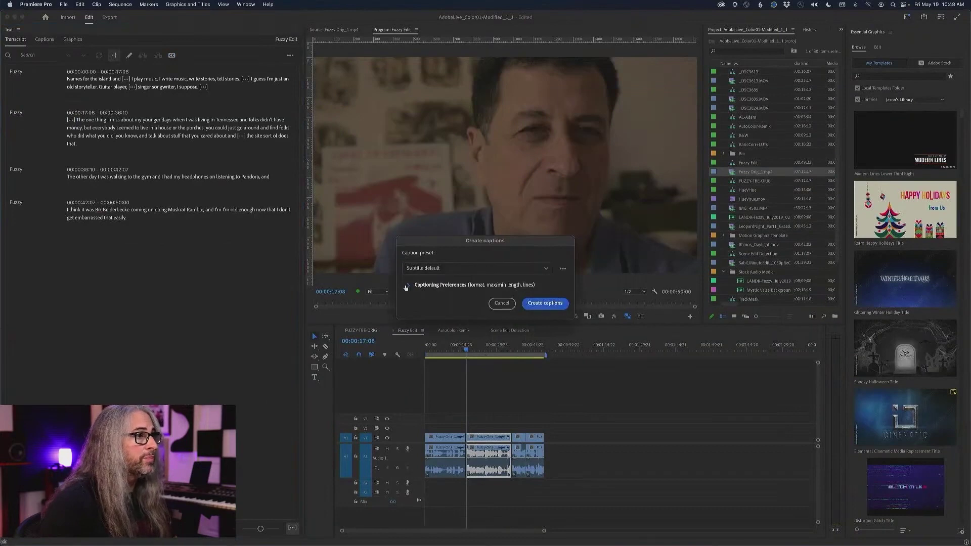
{"action": "left_click", "coordinate": [407, 287]}
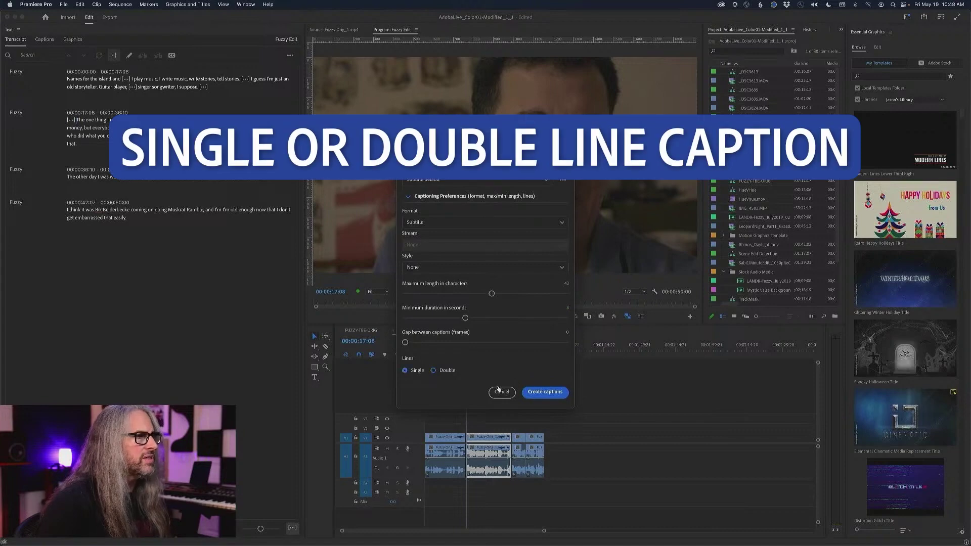
{"action": "left_click", "coordinate": [546, 392]}
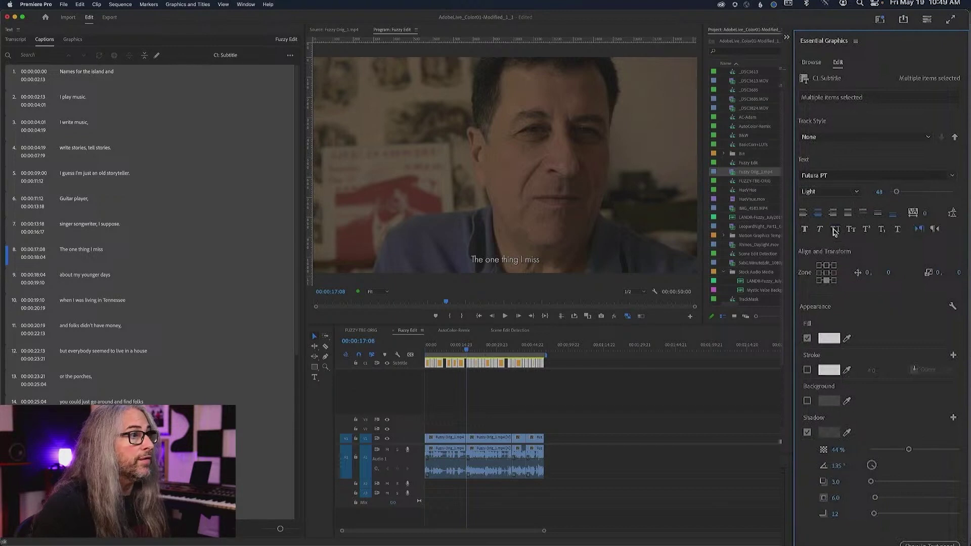
Make the captions All Caps, Medium weight and larger, then scrub back to the start.
{"action": "left_click", "coordinate": [835, 230]}
{"action": "left_click", "coordinate": [829, 191]}
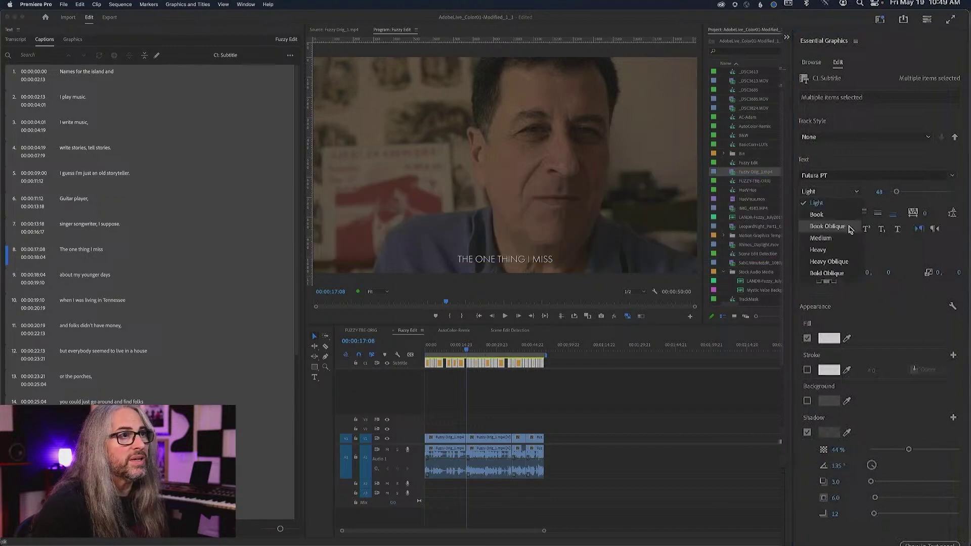
{"action": "left_click", "coordinate": [842, 238]}
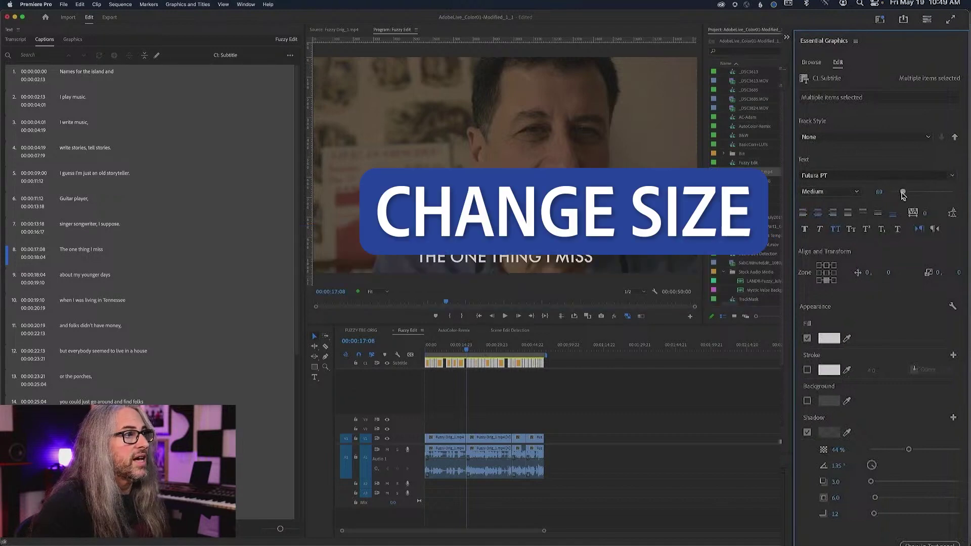
{"action": "left_click_drag", "start_coordinate": [896, 192], "coordinate": [901, 194]}
{"action": "left_click_drag", "start_coordinate": [471, 348], "coordinate": [421, 348]}
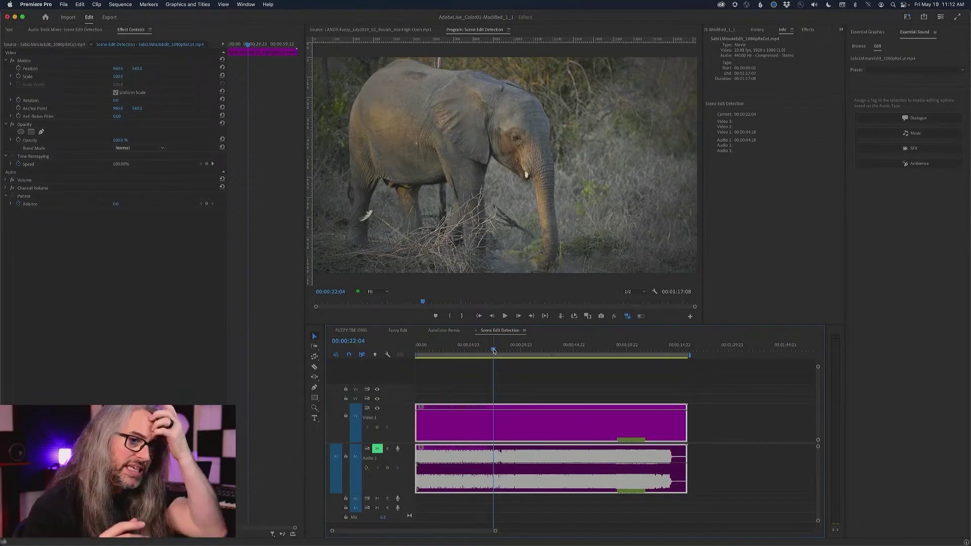
Run Scene Edit Detection on the wildlife clip, applying cuts and creating a subclip bin.
{"action": "left_click_drag", "start_coordinate": [494, 352], "coordinate": [462, 347]}
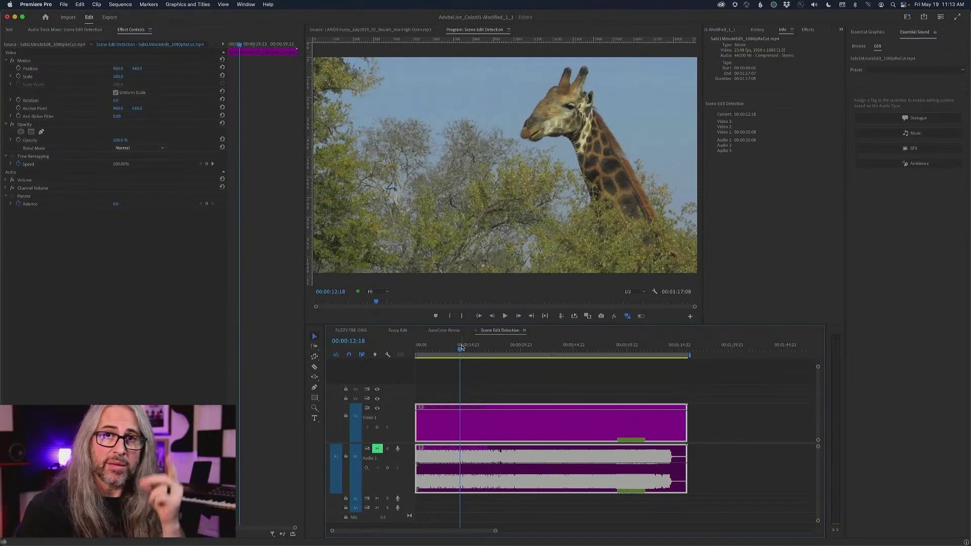
{"action": "right_click", "coordinate": [469, 431]}
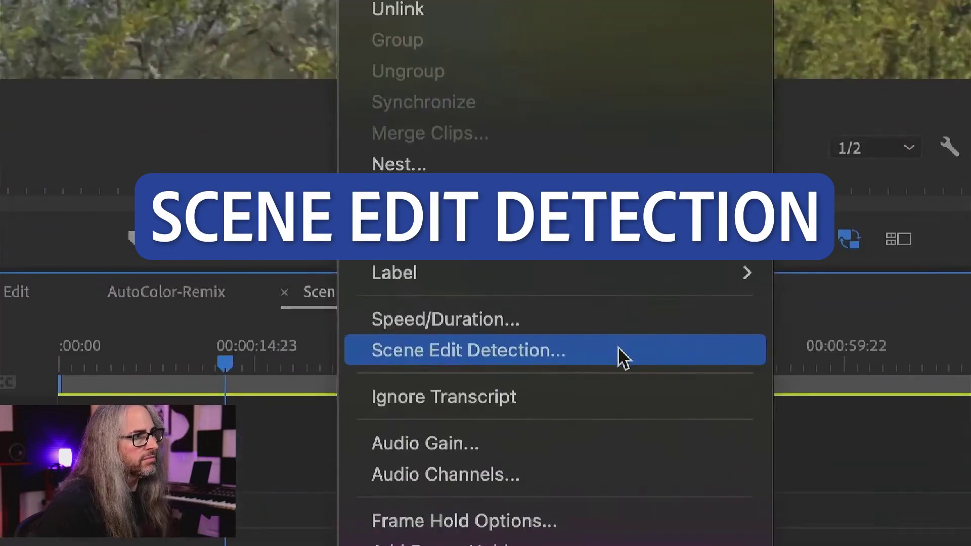
{"action": "left_click", "coordinate": [623, 356]}
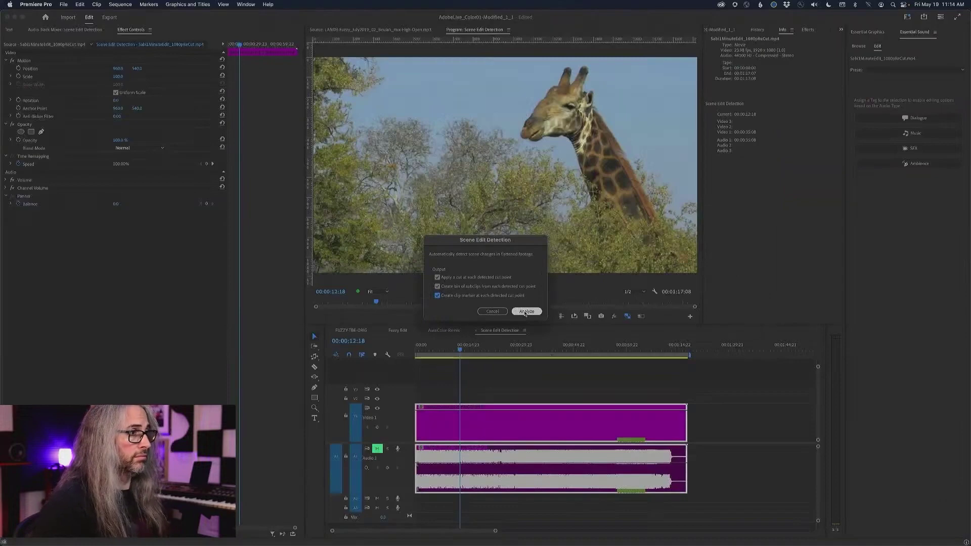
{"action": "left_click", "coordinate": [710, 357]}
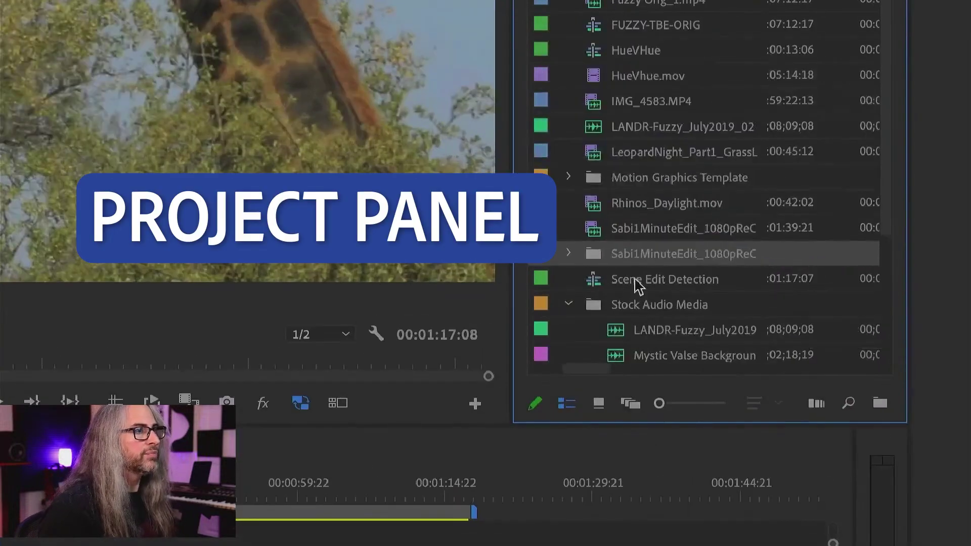
Expand the new subclip bin in the Project panel and browse its listed subclips.
{"action": "left_click", "coordinate": [569, 253]}
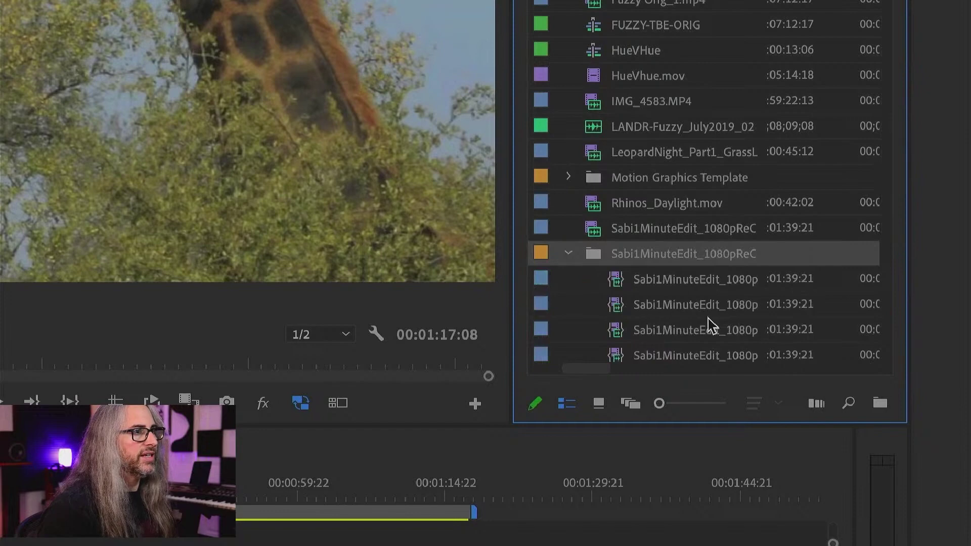
{"action": "scroll", "coordinate": [708, 324], "scroll_direction": "down", "scroll_amount": 3}
{"action": "scroll", "coordinate": [711, 325], "scroll_direction": "down", "scroll_amount": 5}
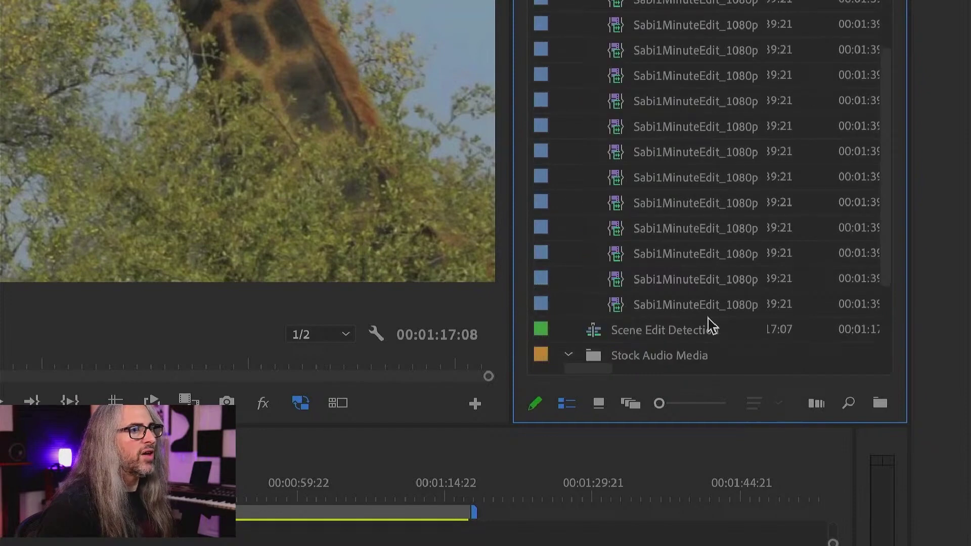
{"action": "scroll", "coordinate": [710, 325], "scroll_direction": "up", "scroll_amount": 2}
{"action": "scroll", "coordinate": [711, 326], "scroll_direction": "up", "scroll_amount": 4}
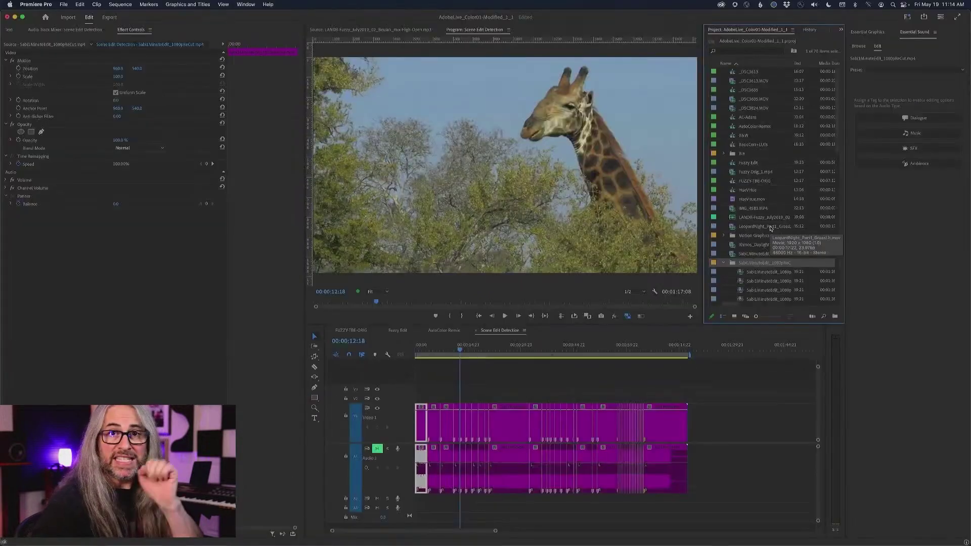
{"action": "scroll", "coordinate": [771, 229], "scroll_direction": "right", "scroll_amount": 3}
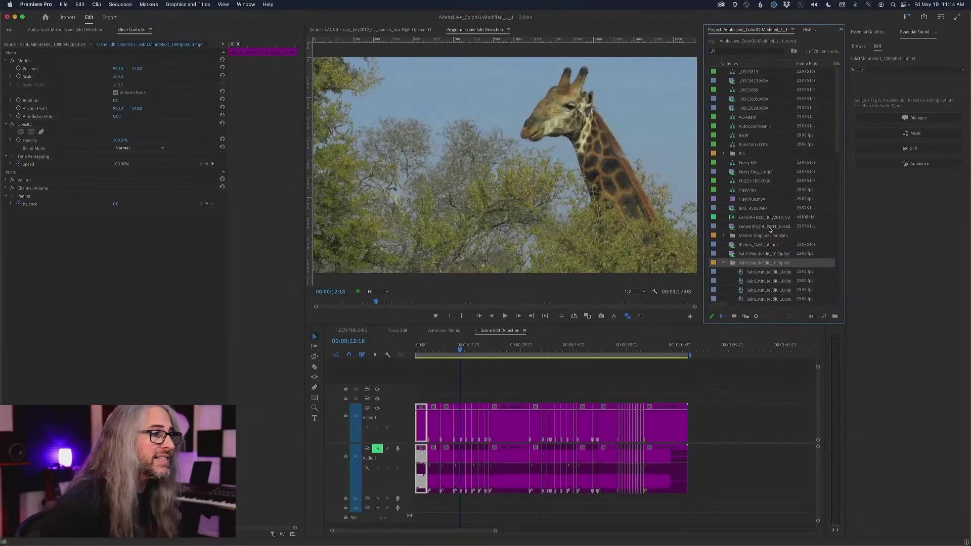
Step back to the start and forward through the detected cut points.
{"action": "left_click", "coordinate": [460, 351]}
{"action": "key", "text": "shift+Up"}
{"action": "key", "text": "shift+Up"}
{"action": "key", "text": "shift+Up"}
{"action": "key", "text": "shift+Up"}
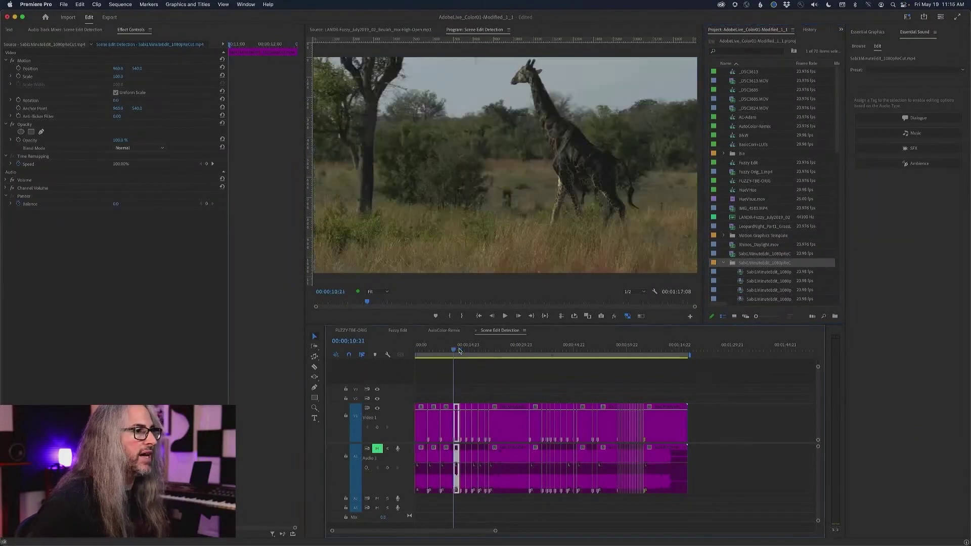
{"action": "key", "text": "shift+Down"}
{"action": "key", "text": "shift+Down"}
{"action": "key", "text": "shift+Down"}
{"action": "key", "text": "shift+Down"}
{"action": "key", "text": "shift+Down"}
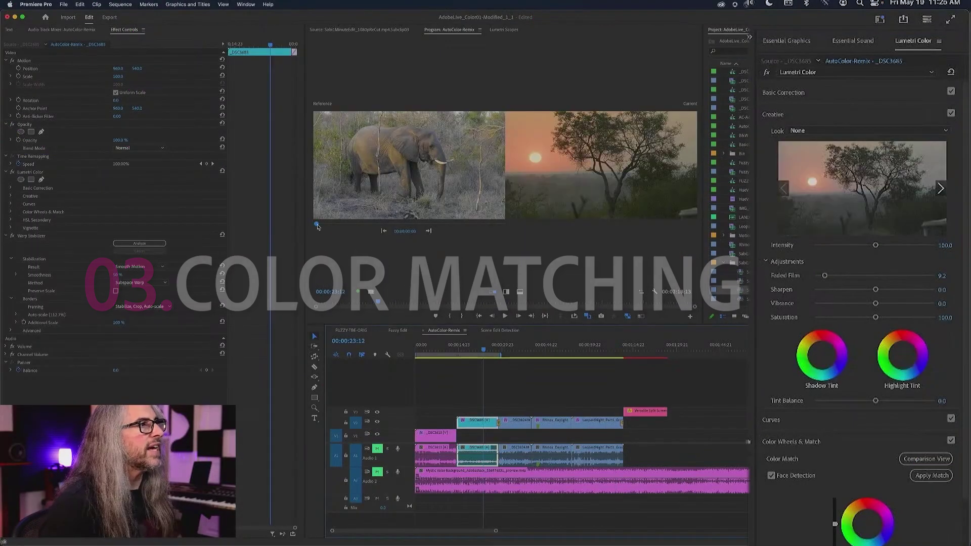
Match the sunset clip to the elephant close-up with Face Detection off, then compare with fx bypass.
{"action": "mouse_move", "coordinate": [337, 224]}
{"action": "left_mouse_down"}
{"action": "mouse_move", "coordinate": [349, 227]}
{"action": "mouse_move", "coordinate": [332, 224]}
{"action": "left_mouse_up"}
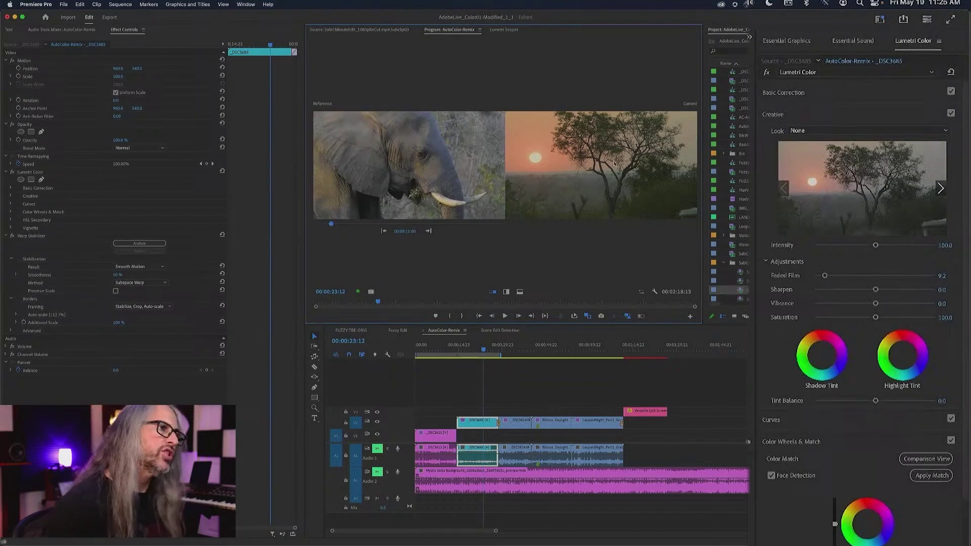
{"action": "left_click", "coordinate": [771, 476]}
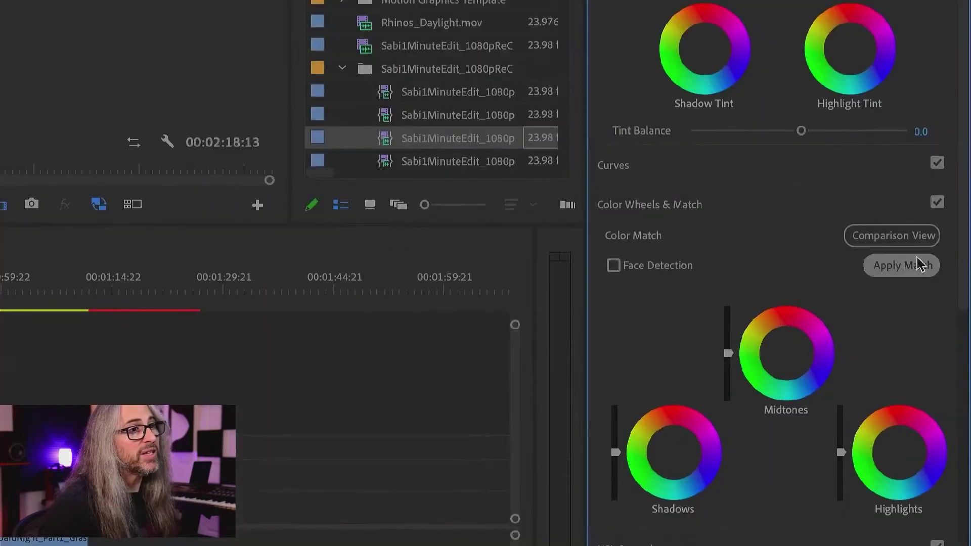
{"action": "left_click", "coordinate": [920, 265]}
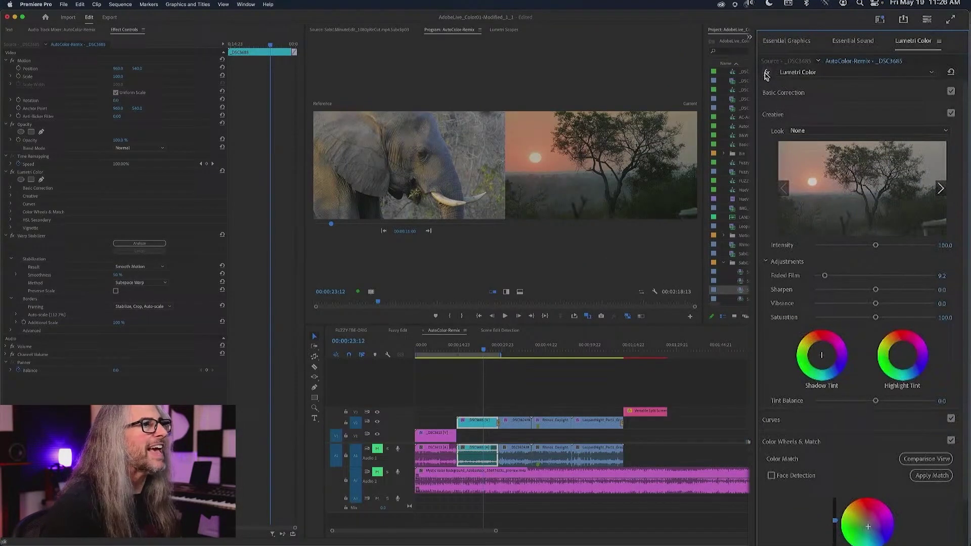
{"action": "left_click", "coordinate": [767, 74]}
{"action": "left_click", "coordinate": [767, 74]}
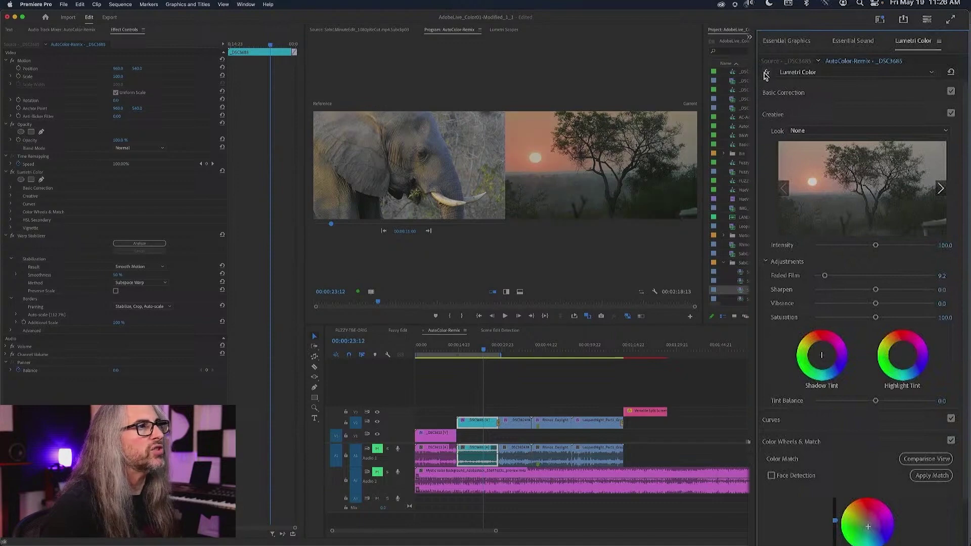